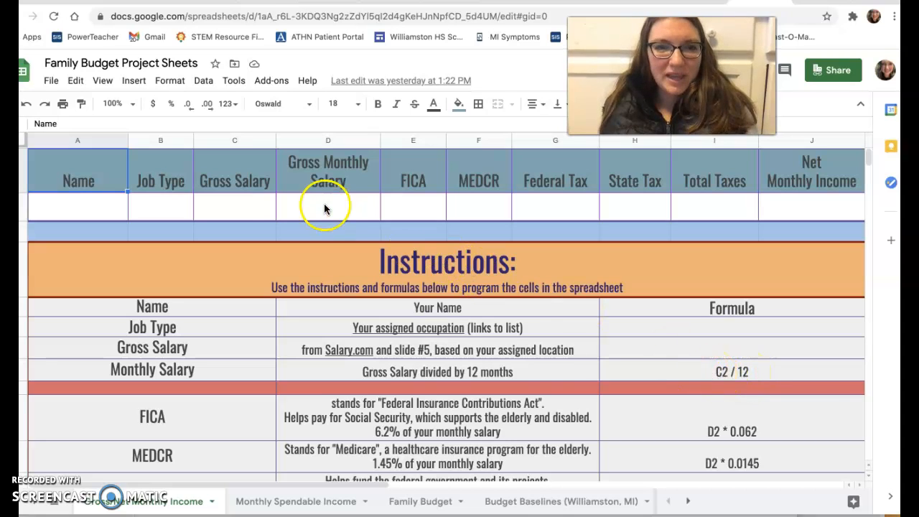
# - Enter a gross salary of $41,000 in cell C2
pyautogui.click(260, 208)
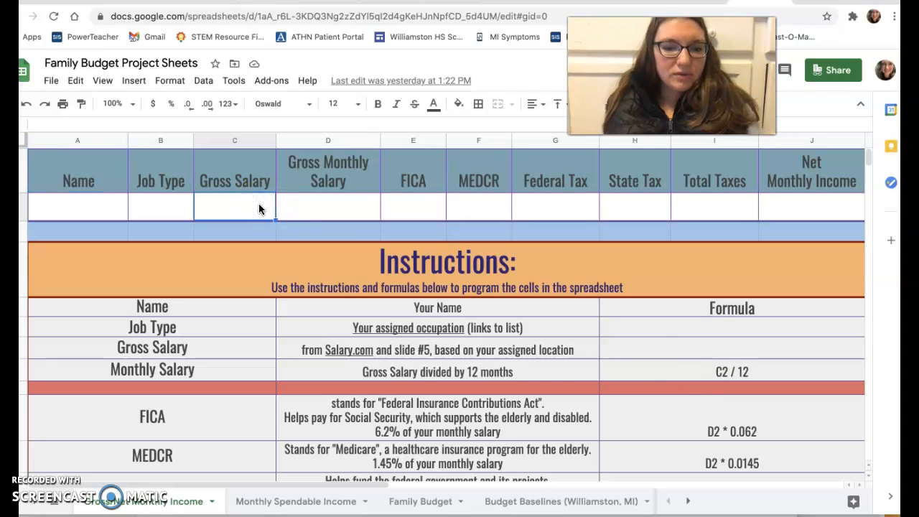
pyautogui.write('41000')
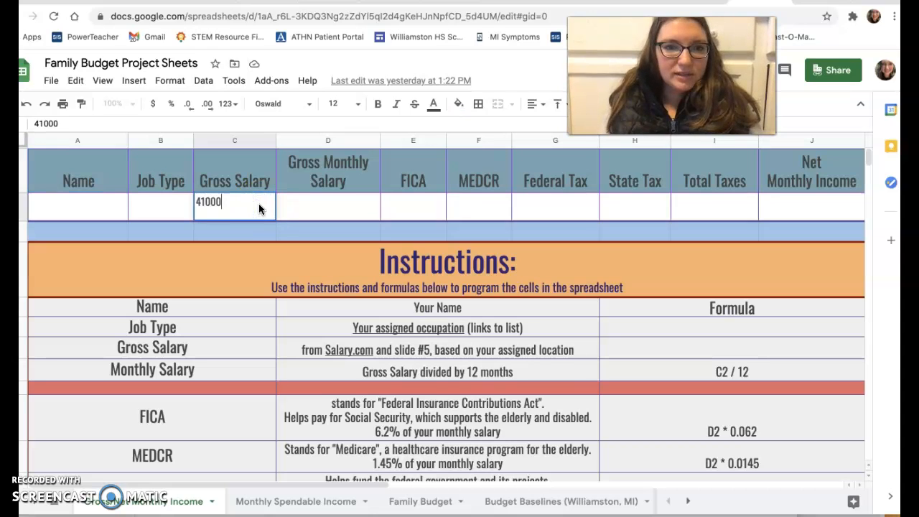
pyautogui.click(206, 203)
pyautogui.write(',')
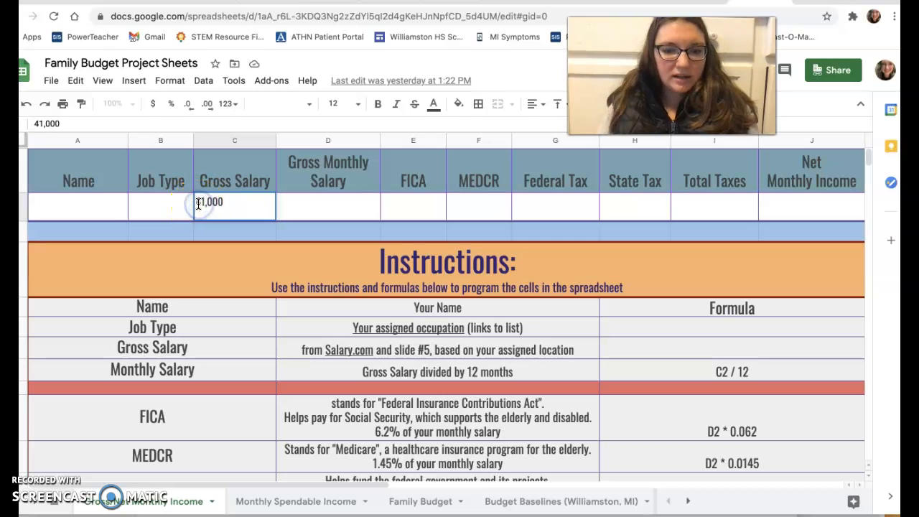
pyautogui.click(199, 203)
pyautogui.write('$')
pyautogui.click(286, 208)
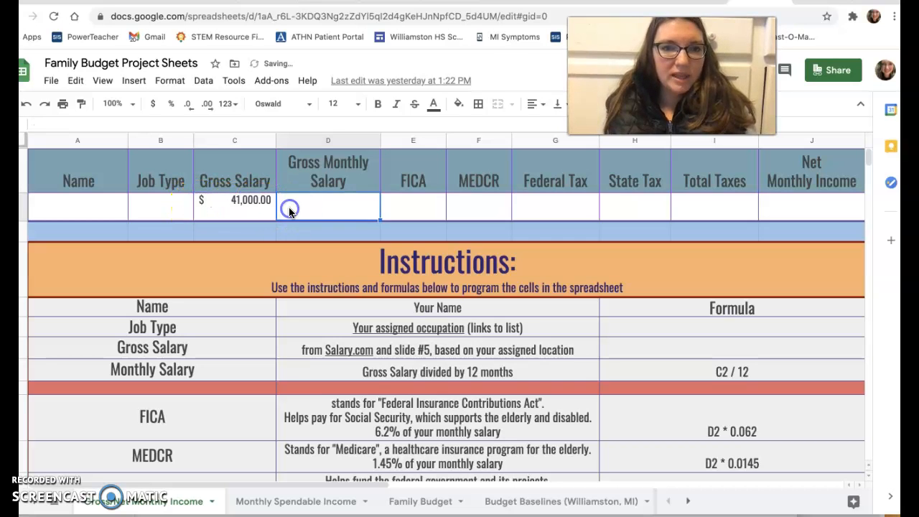
pyautogui.click(266, 204)
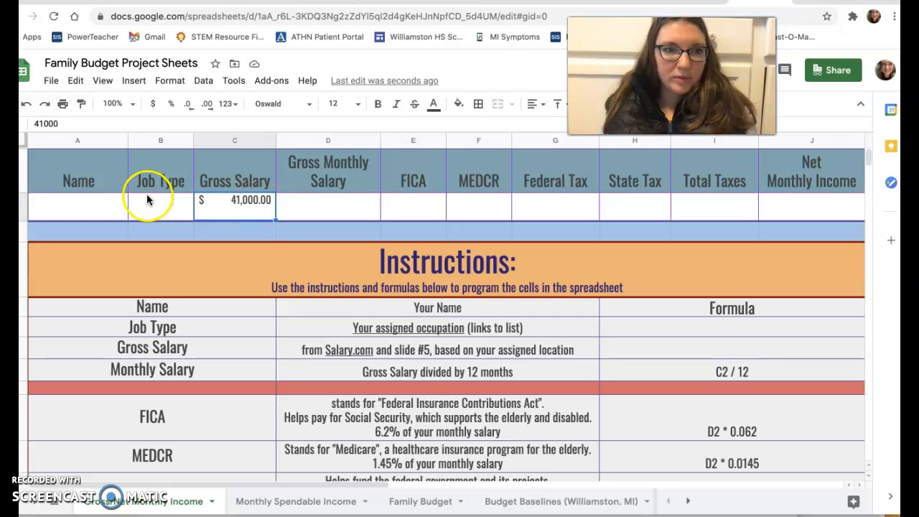
# - Calculate the gross monthly salary in cell D2 with the formula =C2/12
pyautogui.click(354, 208)
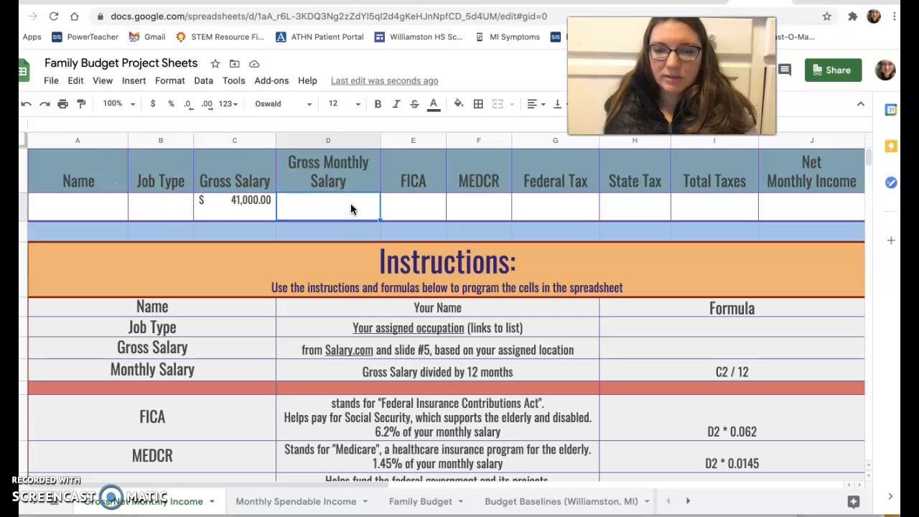
pyautogui.write('=')
pyautogui.click(255, 202)
pyautogui.write('/12')
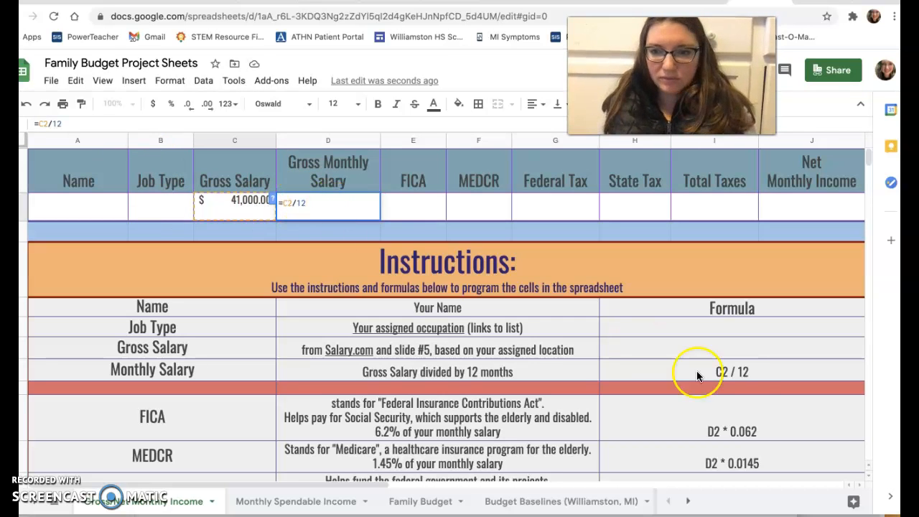
pyautogui.press('Return')
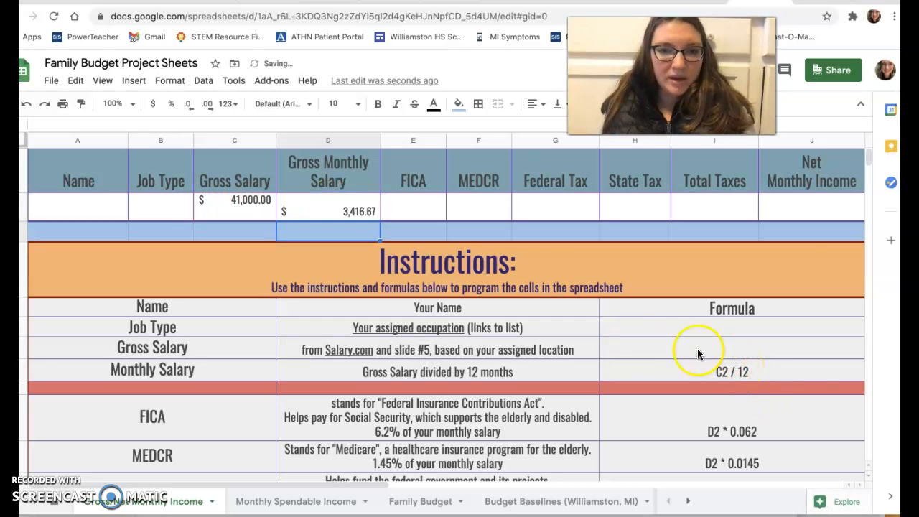
# - Calculate the FICA deduction in cell E2 with the formula =D2*0.062, following the rate in the instructions
pyautogui.click(415, 210)
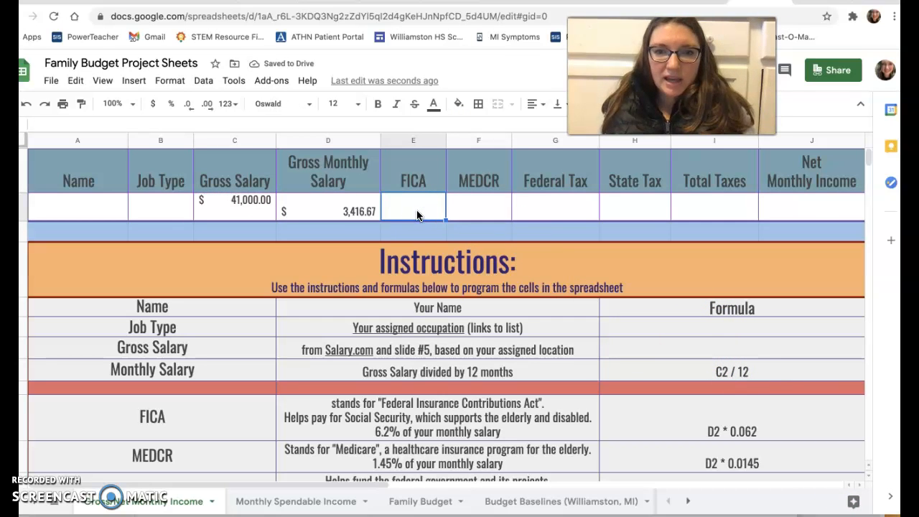
pyautogui.scroll(-3, 437, 438)
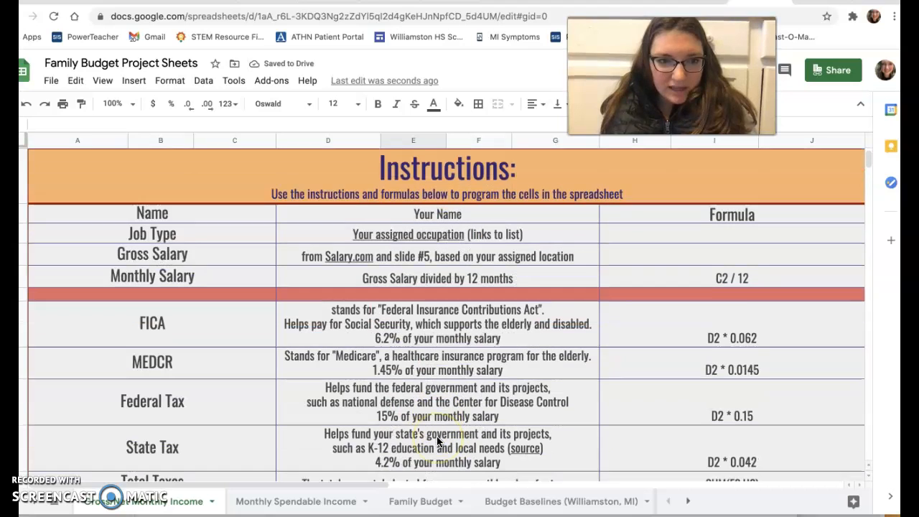
pyautogui.scroll(-2, 436, 423)
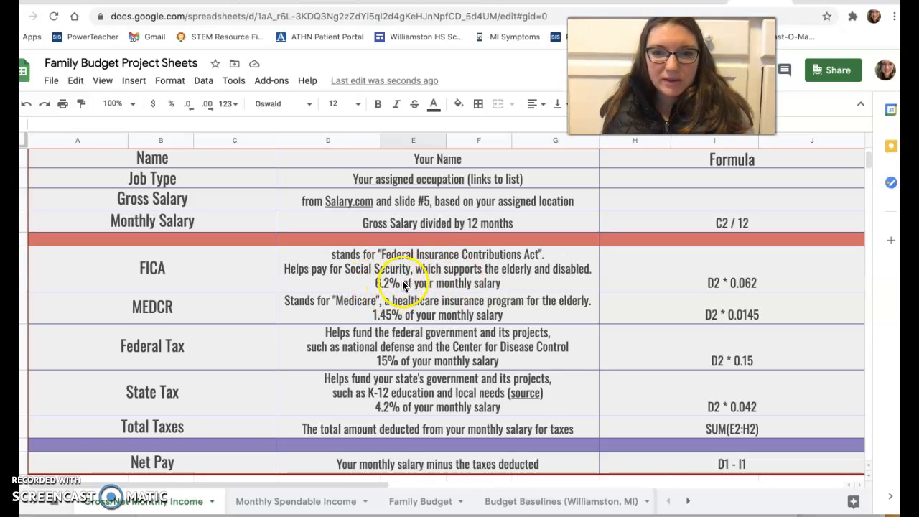
pyautogui.scroll(3, 474, 262)
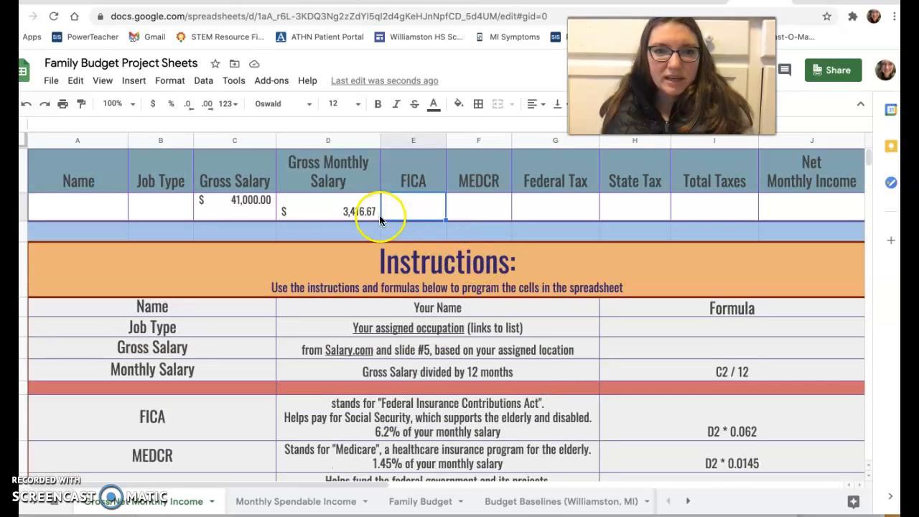
pyautogui.write('=')
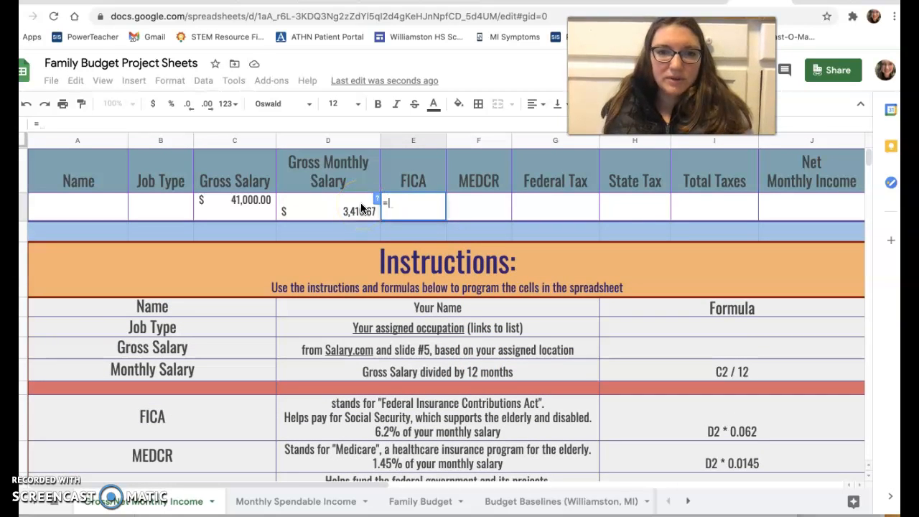
pyautogui.click(339, 208)
pyautogui.write('*0.062')
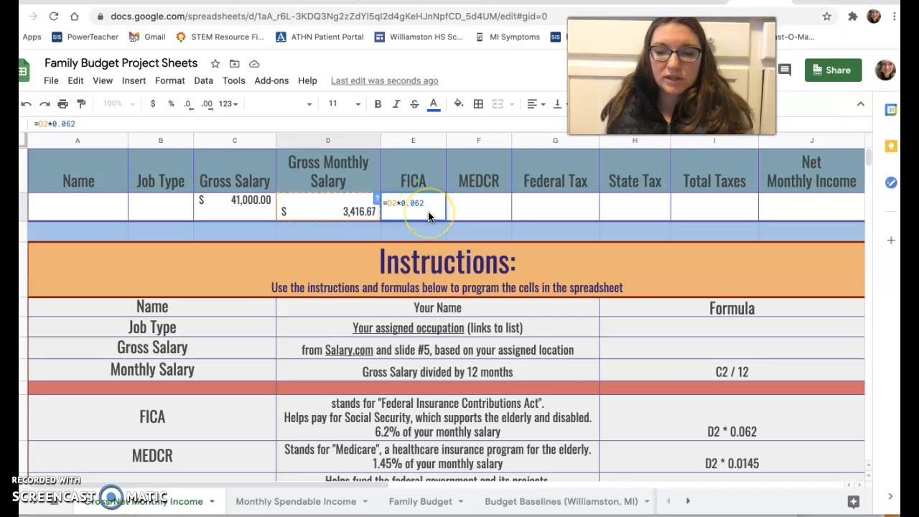
pyautogui.press('Return')
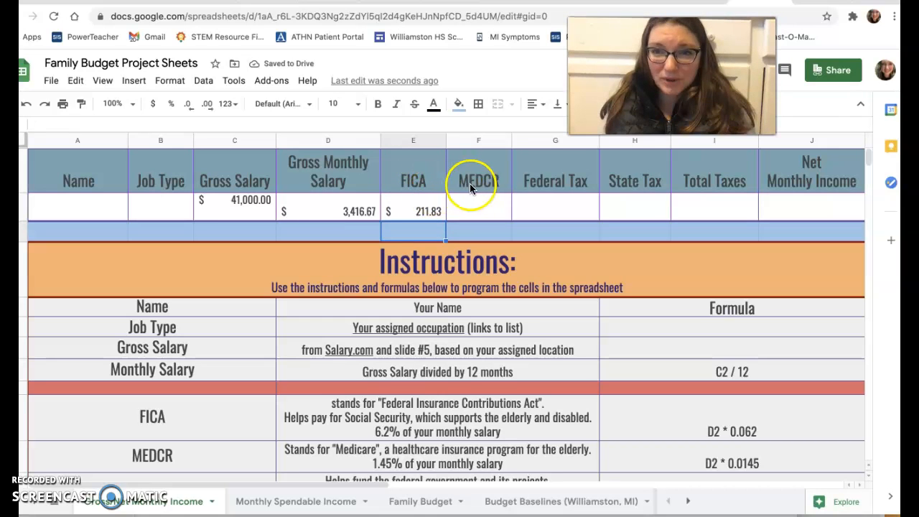
# - Calculate the MEDCR deduction in cell F2 with the formula =D2*0.0145, following the rate in the instructions
pyautogui.click(494, 204)
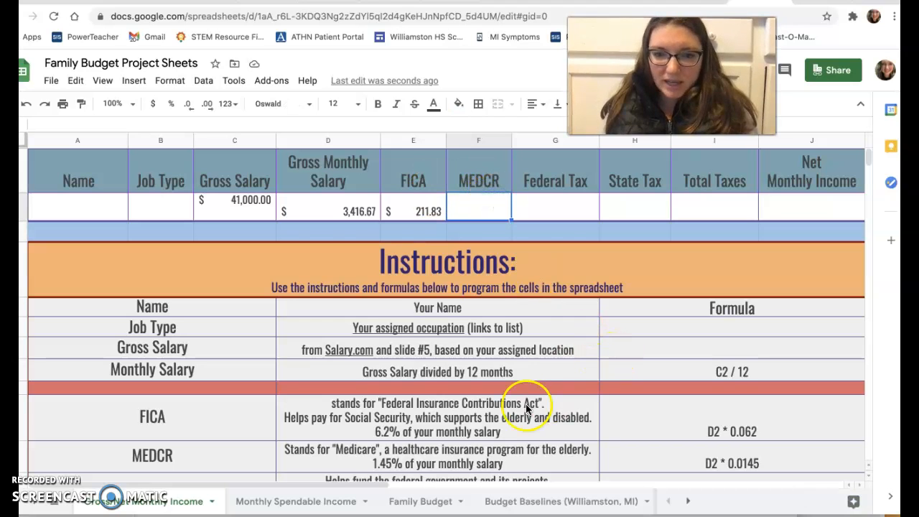
pyautogui.scroll(-2, 539, 408)
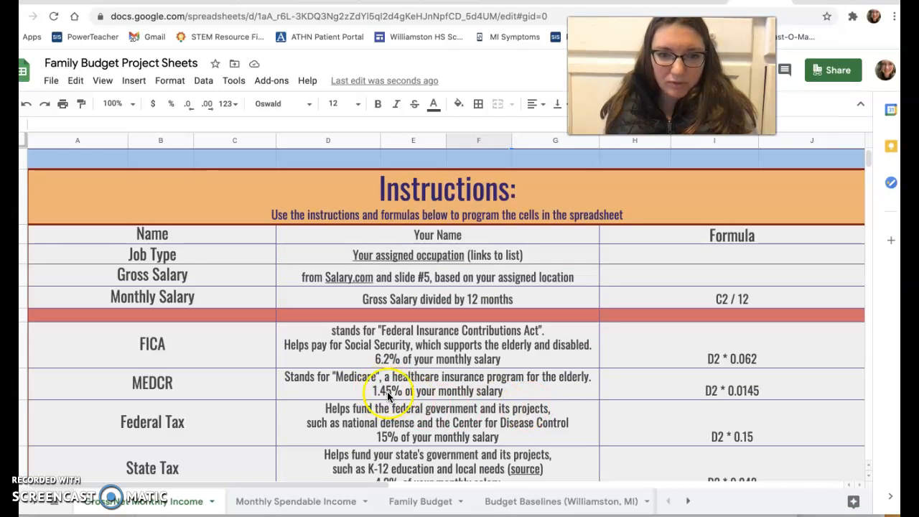
pyautogui.scroll(2, 468, 357)
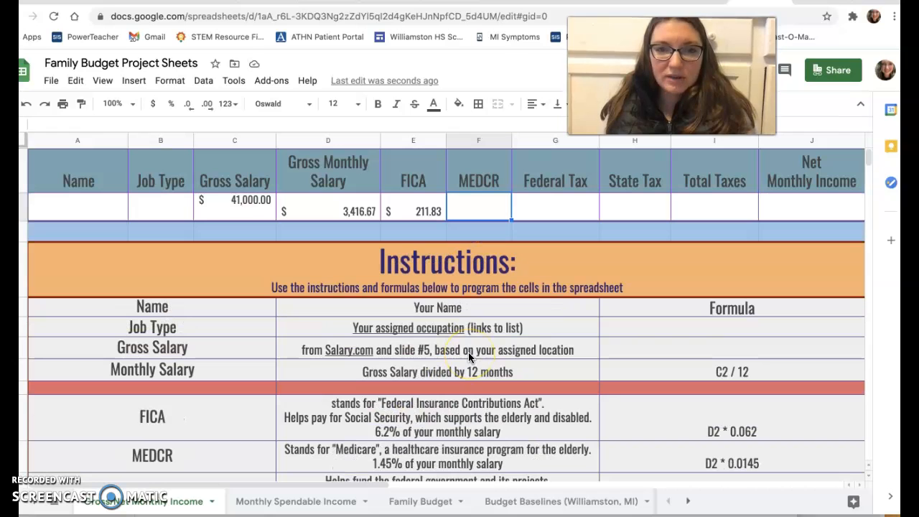
pyautogui.click(337, 202)
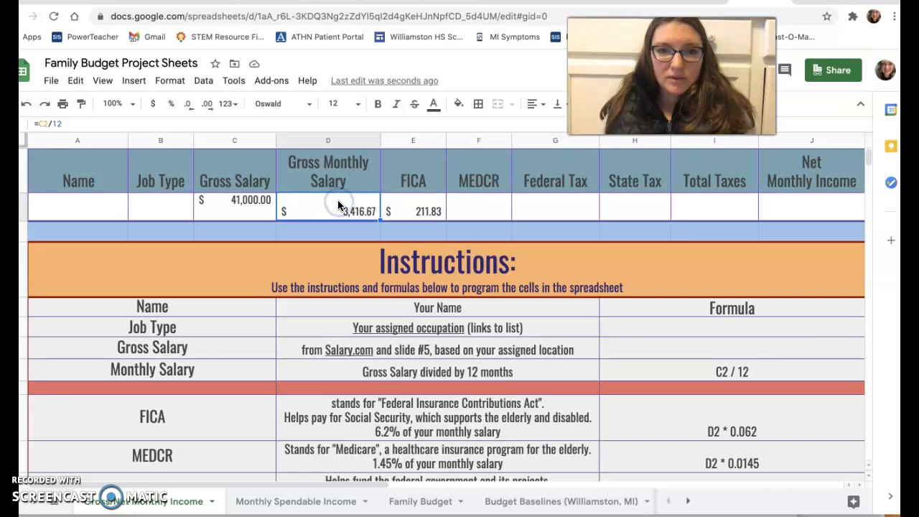
pyautogui.click(472, 211)
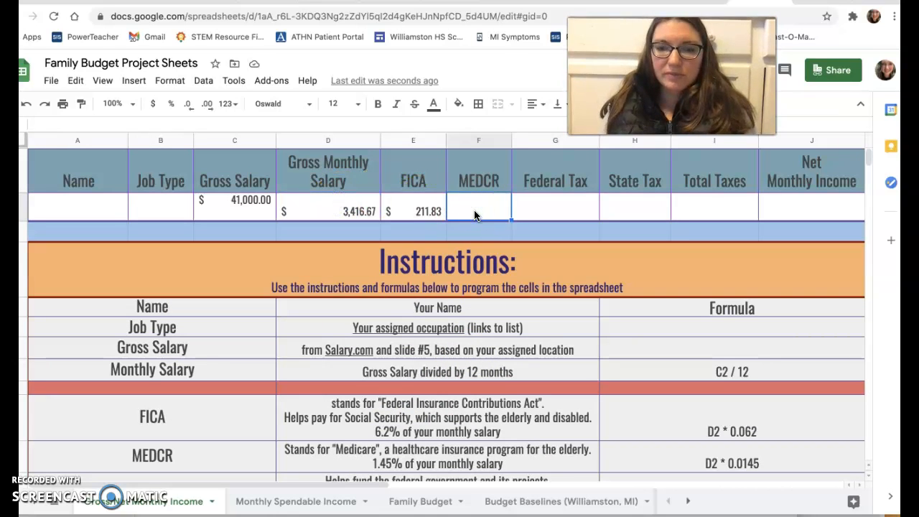
pyautogui.write('=')
pyautogui.click(370, 211)
pyautogui.write('*0.0145')
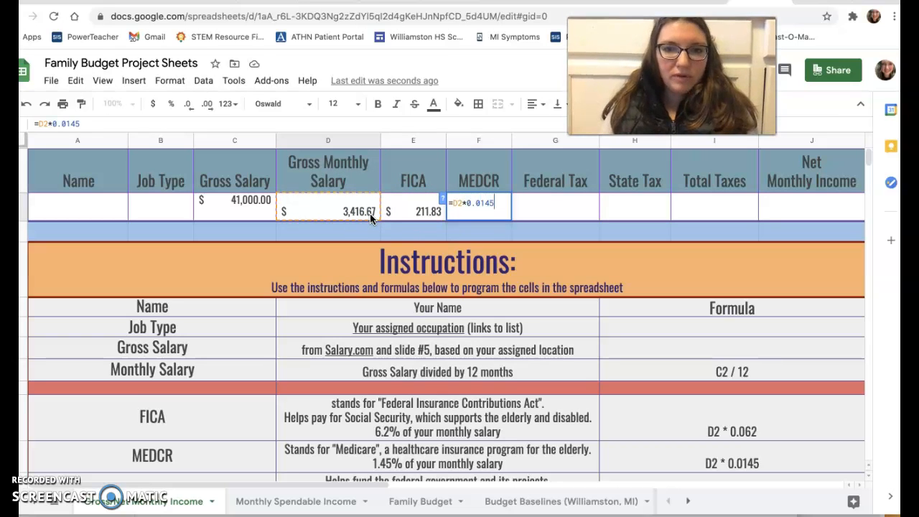
pyautogui.press('Return')
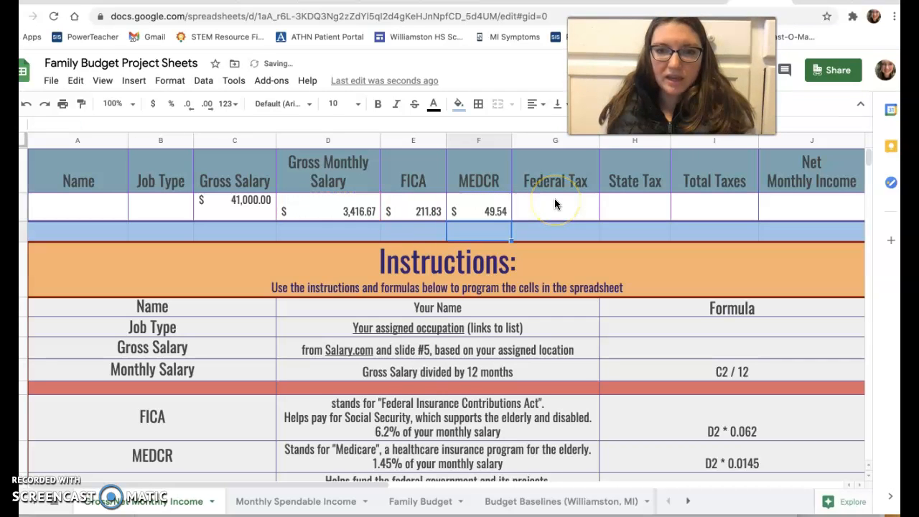
# - Calculate the federal tax in cell G2 with the formula =D2*0.15, following the rate in the instructions
pyautogui.click(551, 195)
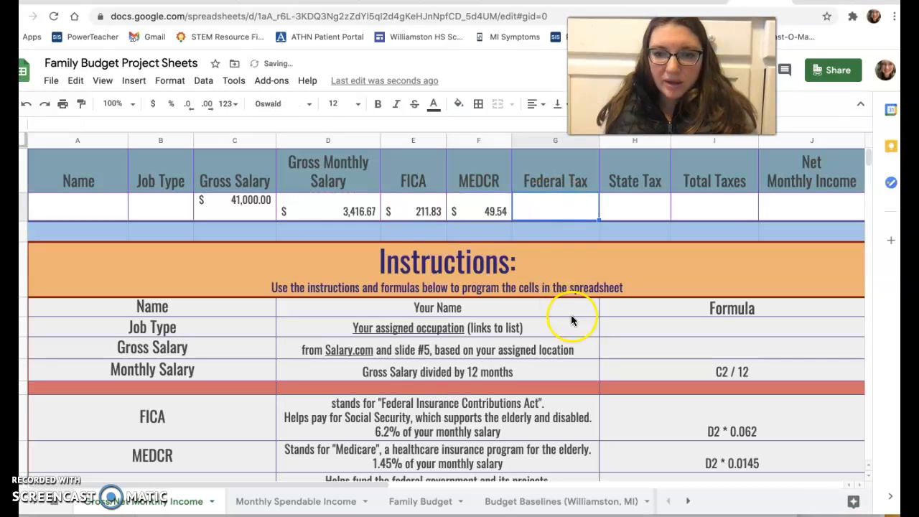
pyautogui.scroll(-2, 571, 319)
pyautogui.scroll(-1, 571, 315)
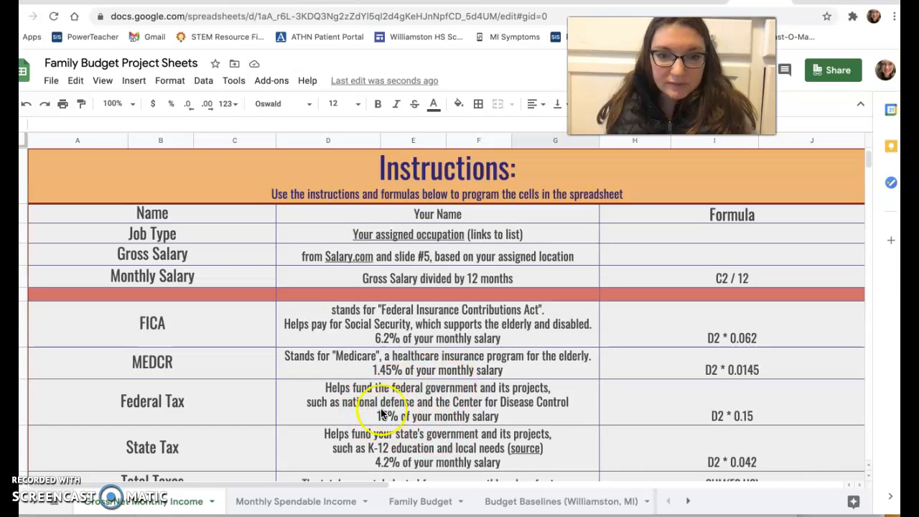
pyautogui.scroll(3, 452, 370)
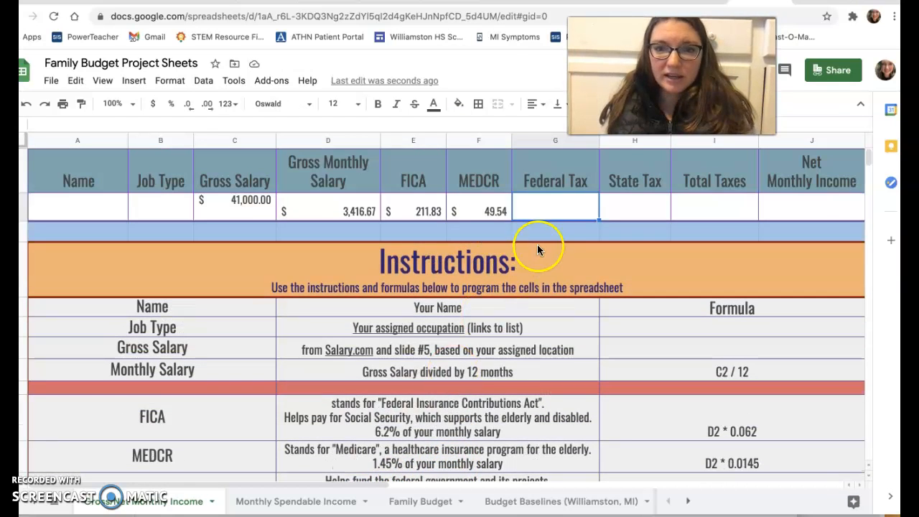
pyautogui.write('=')
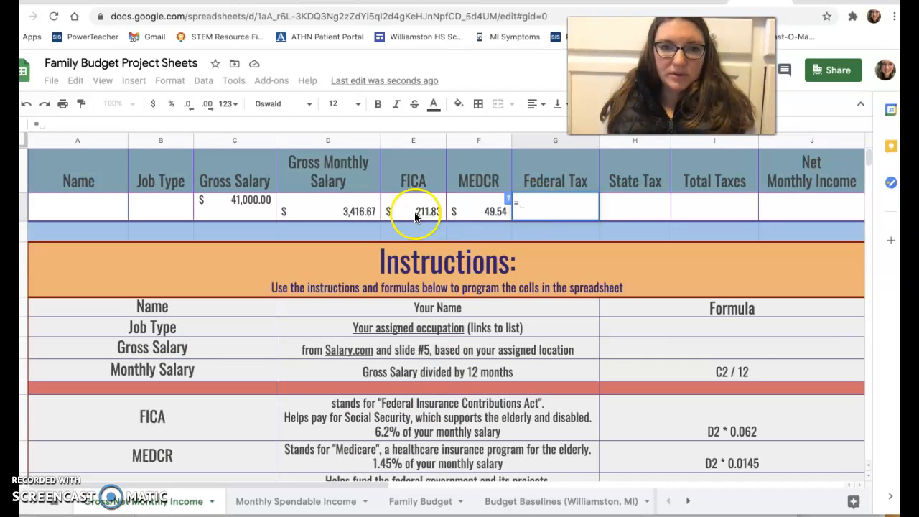
pyautogui.click(369, 212)
pyautogui.write('*')
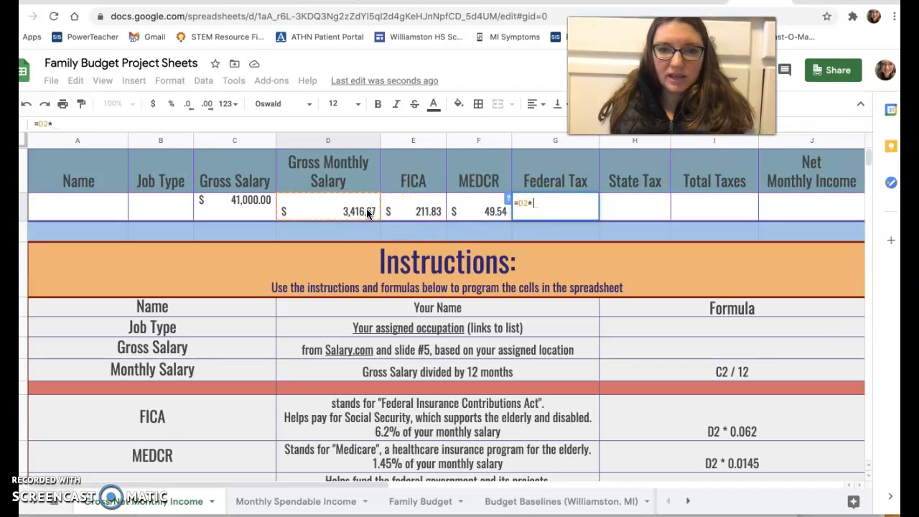
pyautogui.write('0.15')
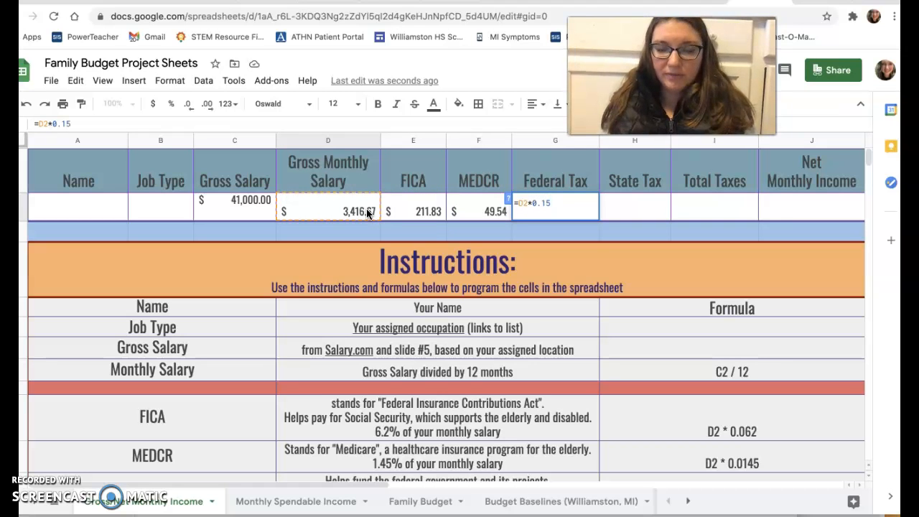
pyautogui.press('Return')
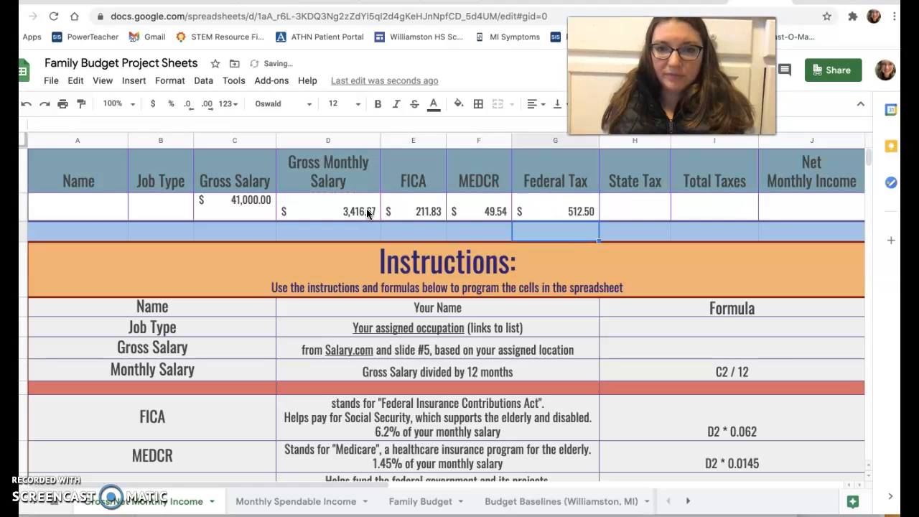
# - Calculate the state tax in cell H2 with the formula =D2*0.042, following the rate in the instructions
pyautogui.click(643, 204)
pyautogui.scroll(-5, 393, 372)
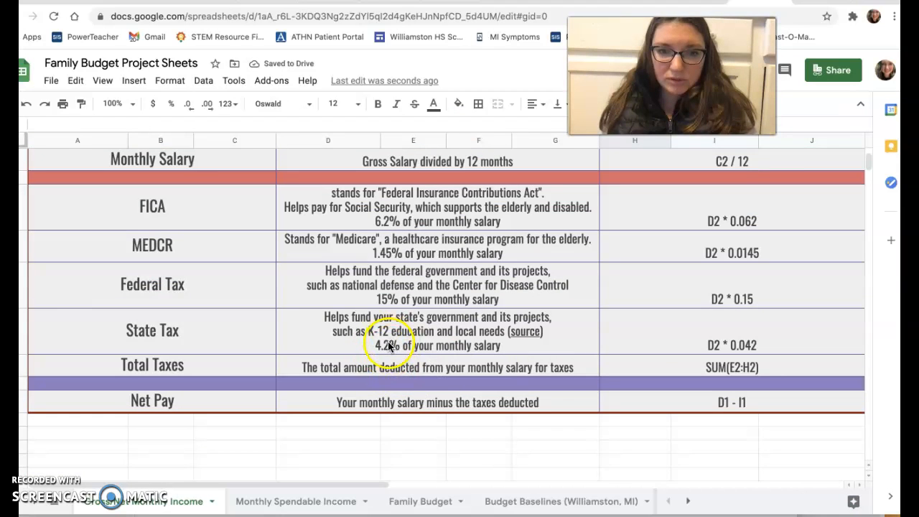
pyautogui.scroll(3, 482, 329)
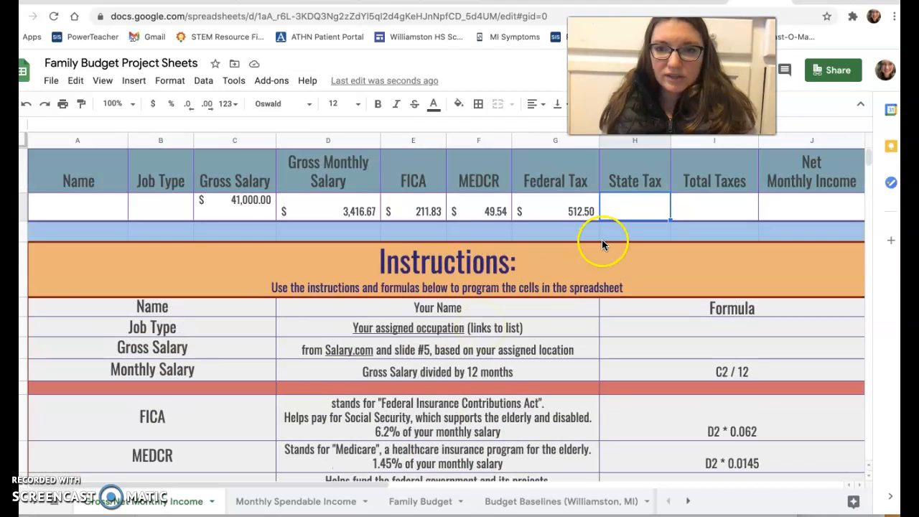
pyautogui.write('=')
pyautogui.click(352, 210)
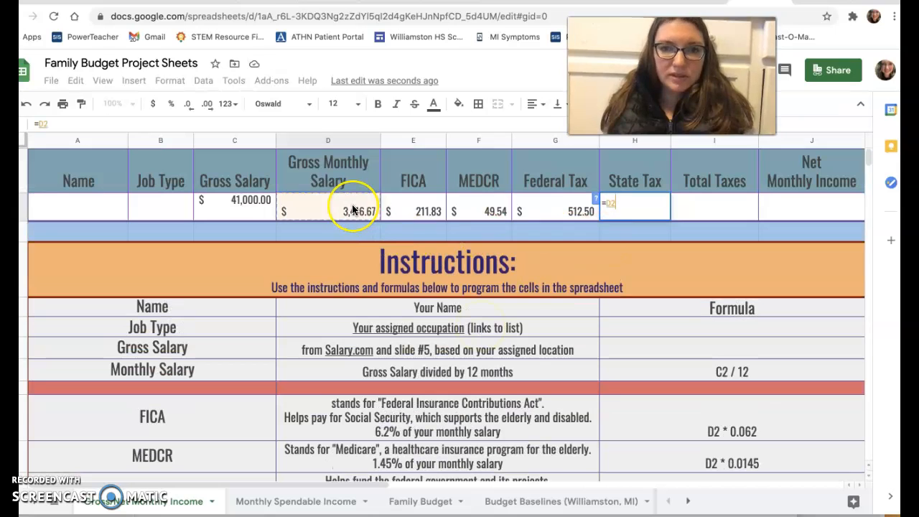
pyautogui.write('*')
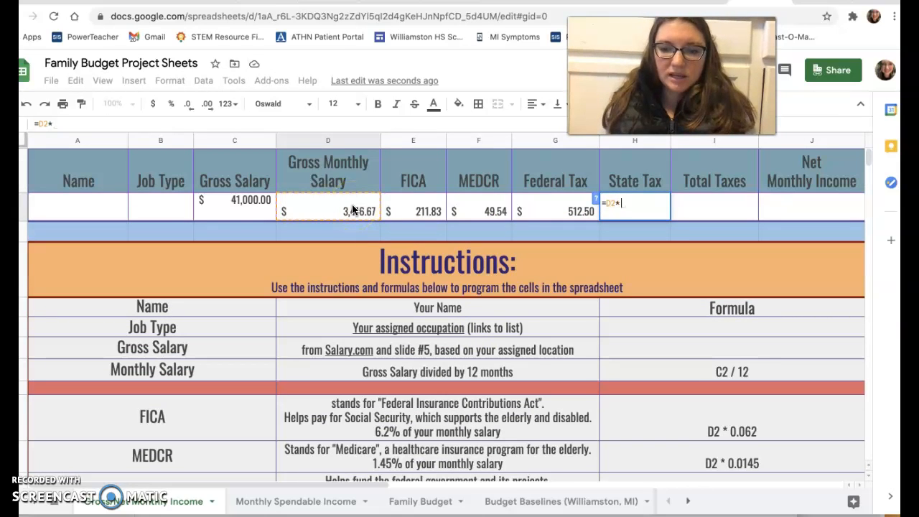
pyautogui.write('0.')
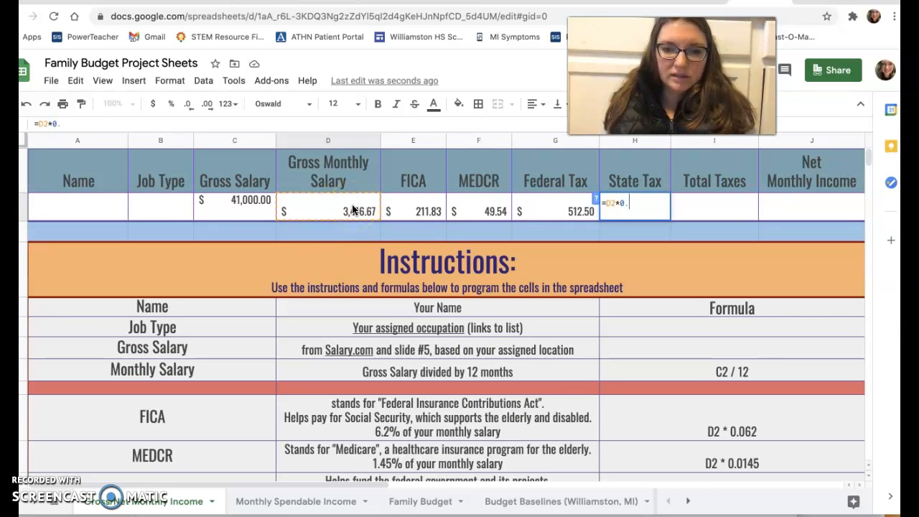
pyautogui.scroll(-3, 383, 348)
pyautogui.scroll(3, 383, 348)
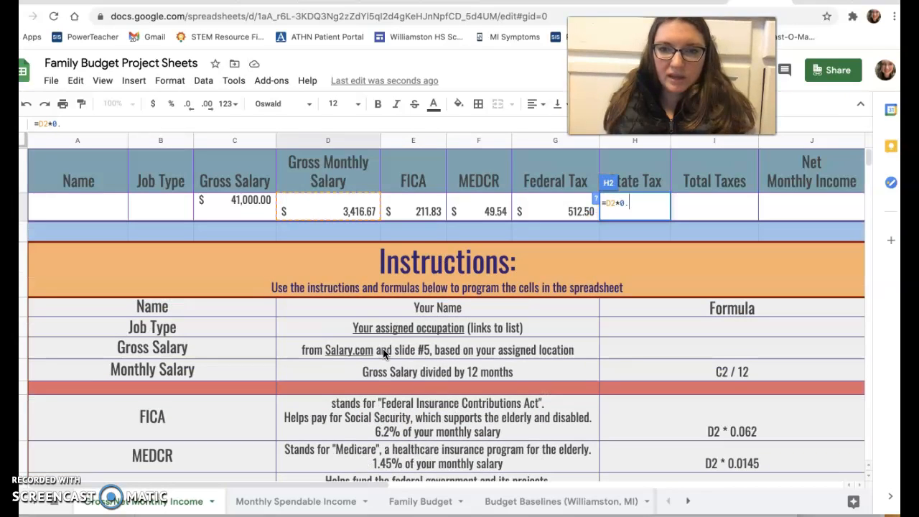
pyautogui.write('042')
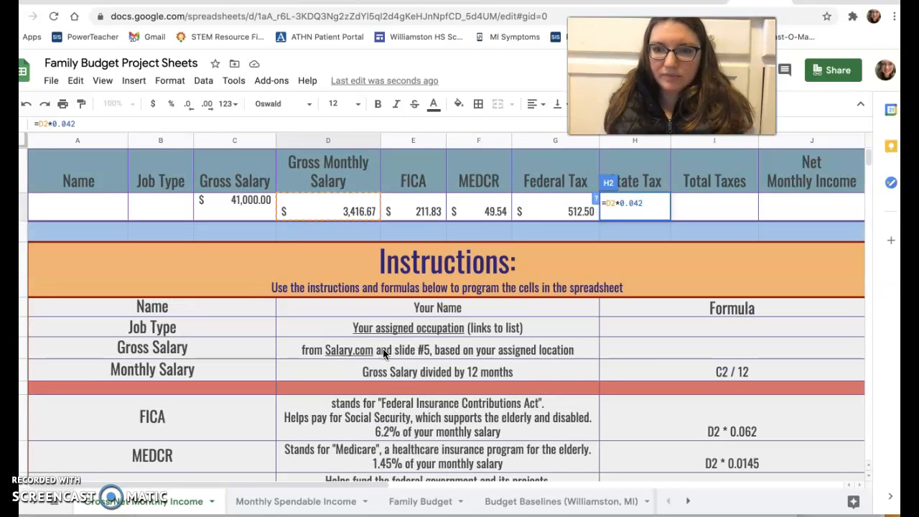
pyautogui.press('Return')
# - Total the four tax deductions in cell I2 with the formula =SUM(E2:H2)
pyautogui.click(733, 207)
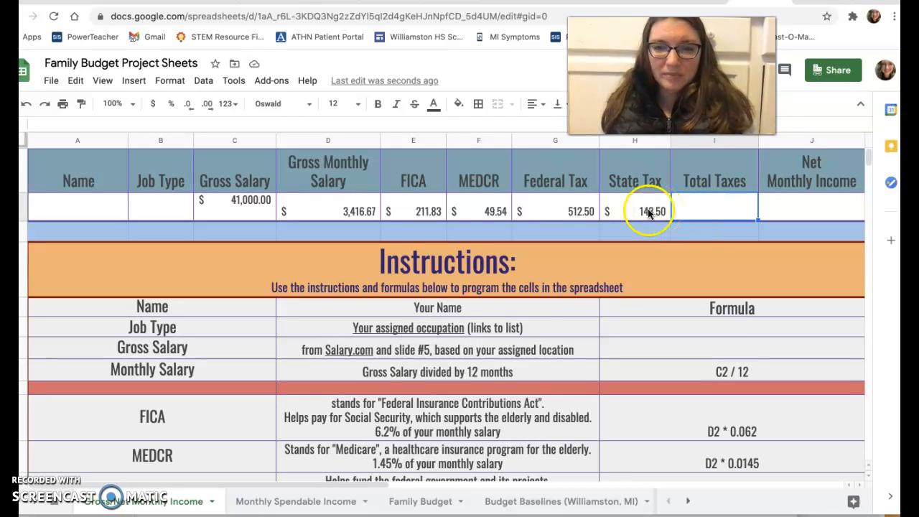
pyautogui.write('=')
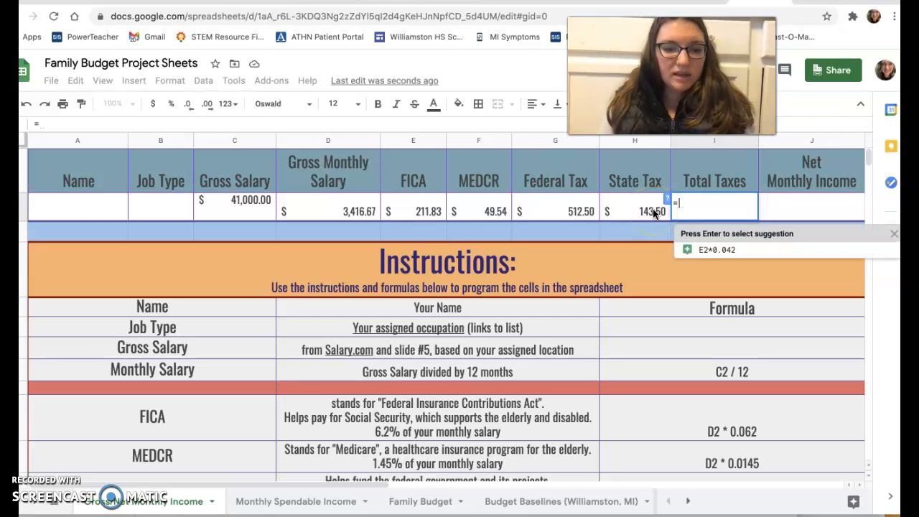
pyautogui.write('SUM')
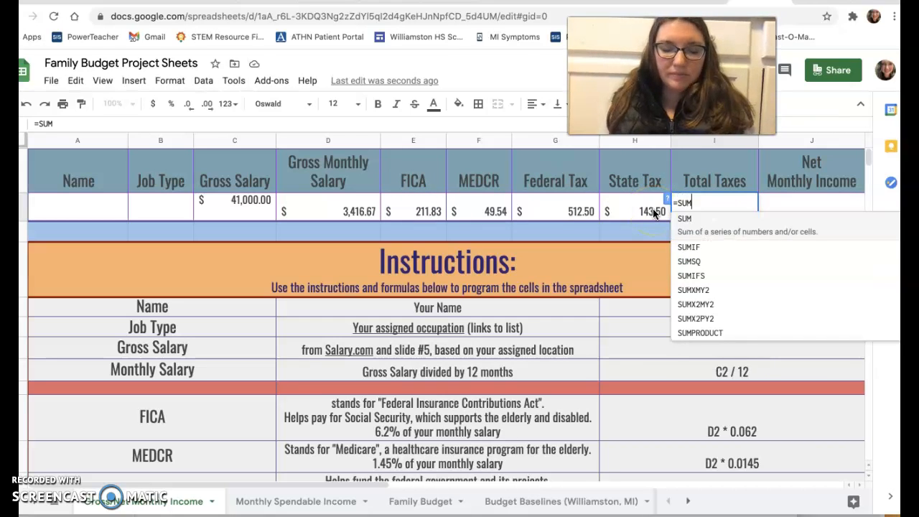
pyautogui.write('(')
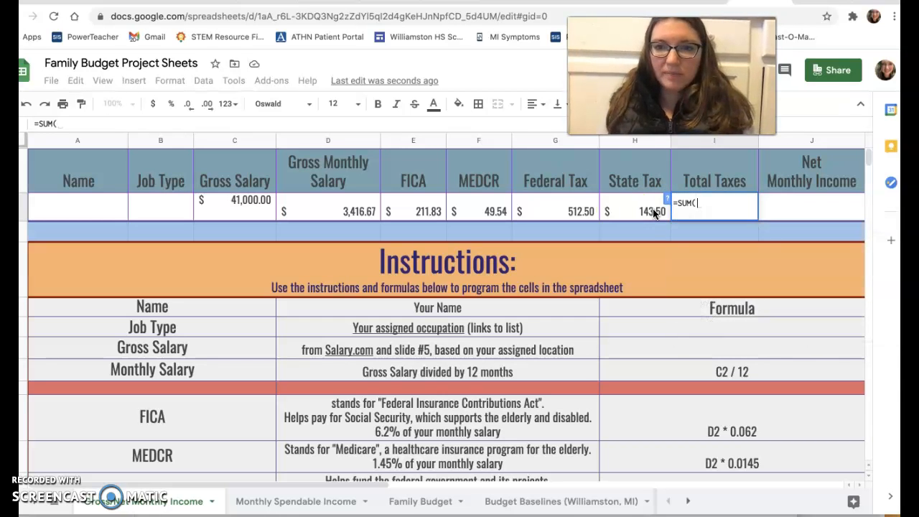
pyautogui.moveTo(429, 211); pyautogui.dragTo(658, 219)
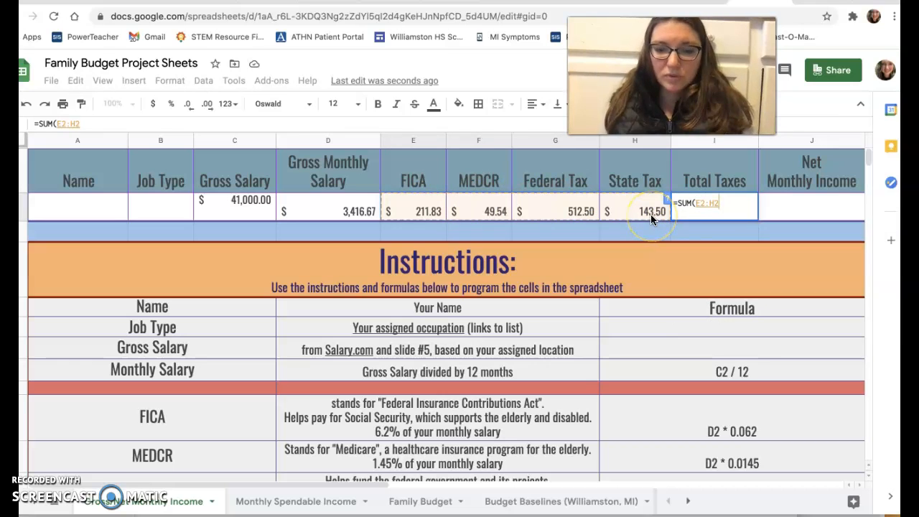
pyautogui.write(')')
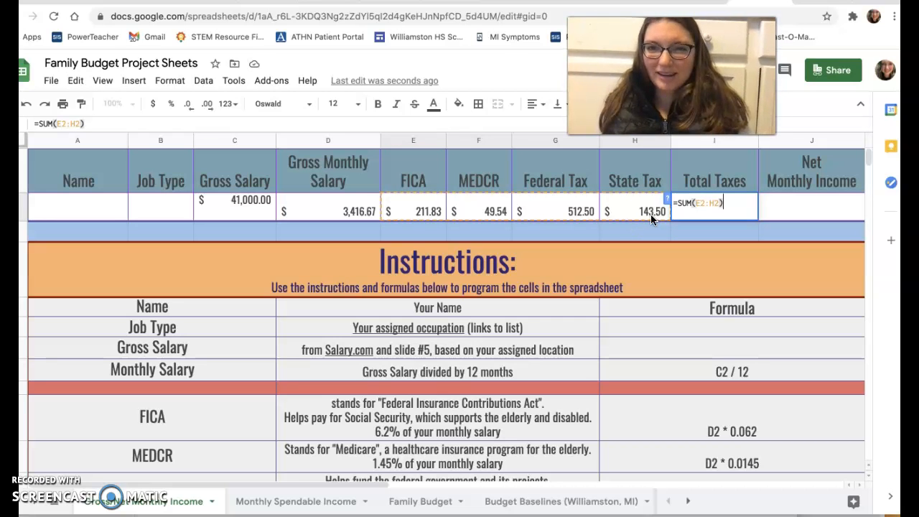
pyautogui.click(694, 189)
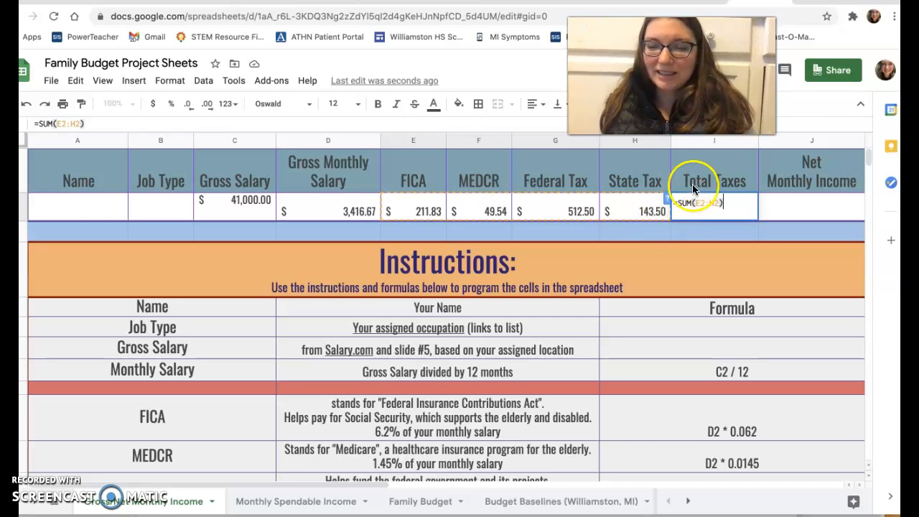
pyautogui.press('Return')
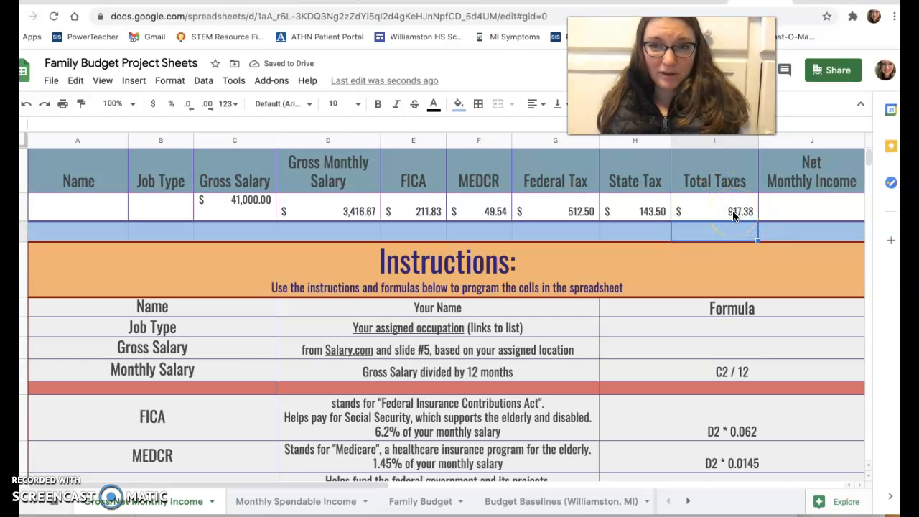
# - Calculate the net monthly income in cell J2 by subtracting total taxes from gross monthly salary with the formula =D2-I2
pyautogui.click(788, 214)
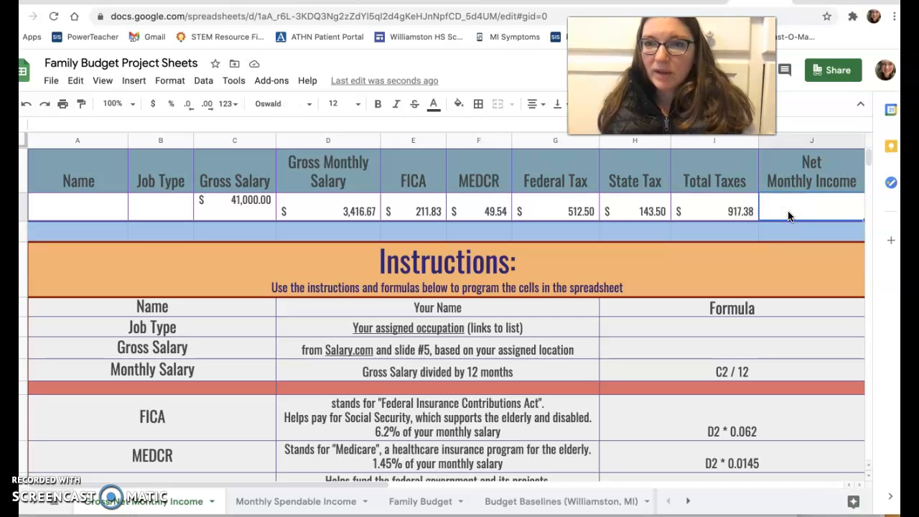
pyautogui.write('=')
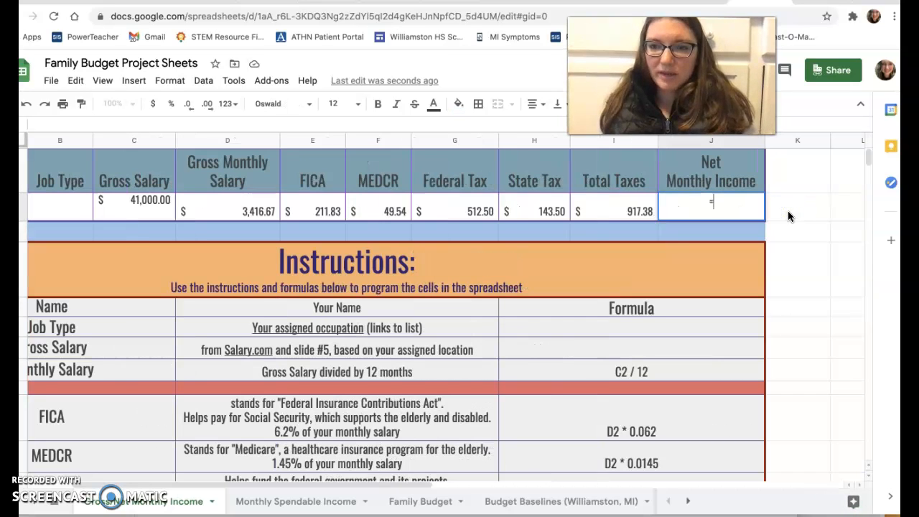
pyautogui.click(261, 209)
pyautogui.write('-')
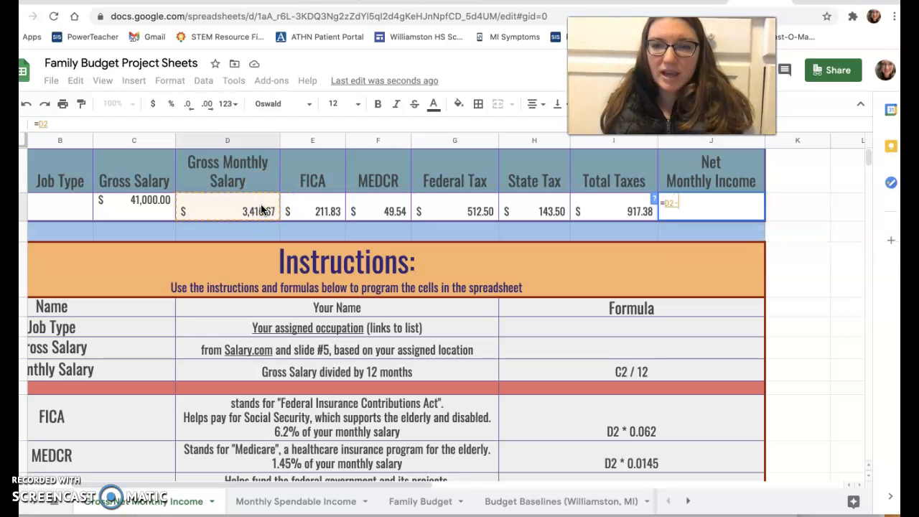
pyautogui.click(594, 209)
pyautogui.press('Return')
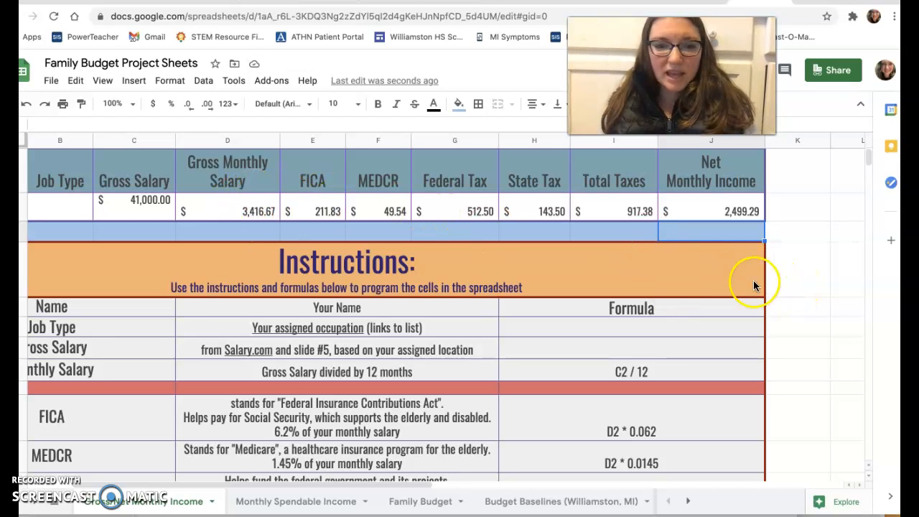
# - Select the calculated net monthly income, then switch to the Monthly Spendable Income sheet and select the Monthly Net Income amount in column G
pyautogui.click(701, 213)
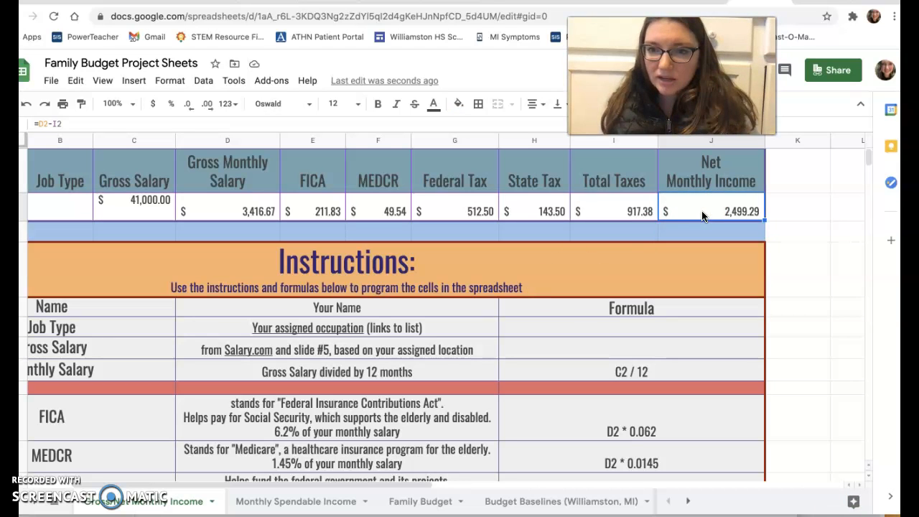
pyautogui.click(307, 494)
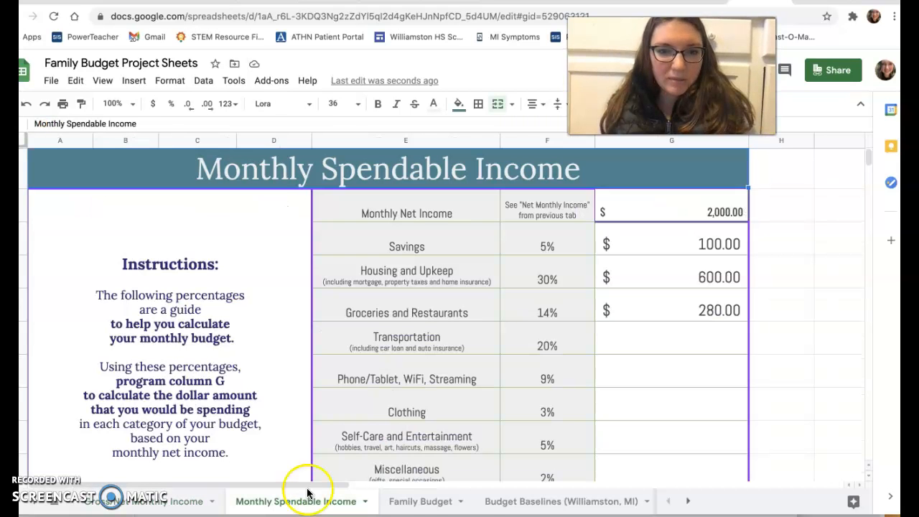
pyautogui.click(723, 209)
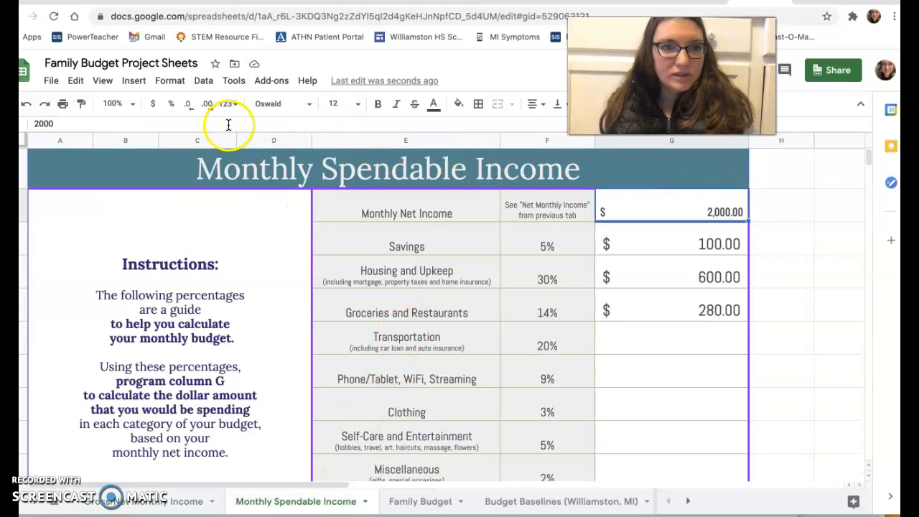